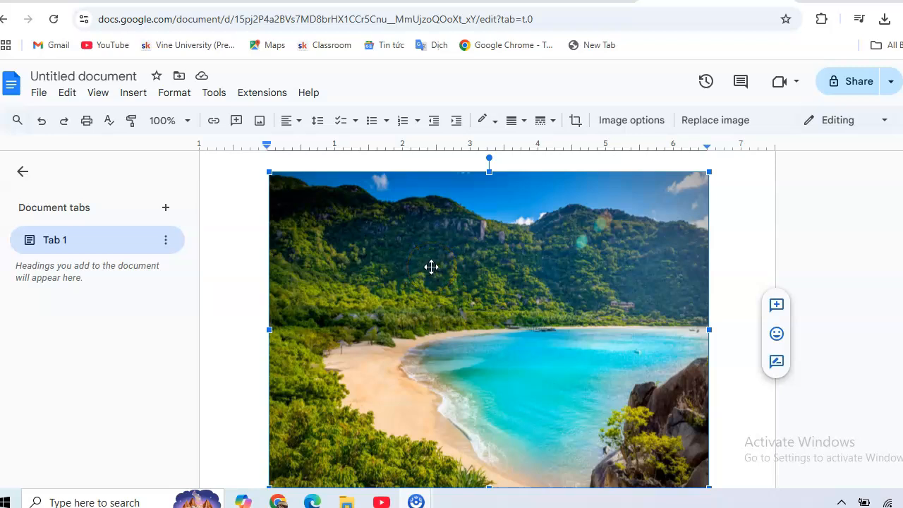
- Cut the beach image out of the document and start a new drawing in its place
{"action": "right_click", "coordinate": [346, 222]}
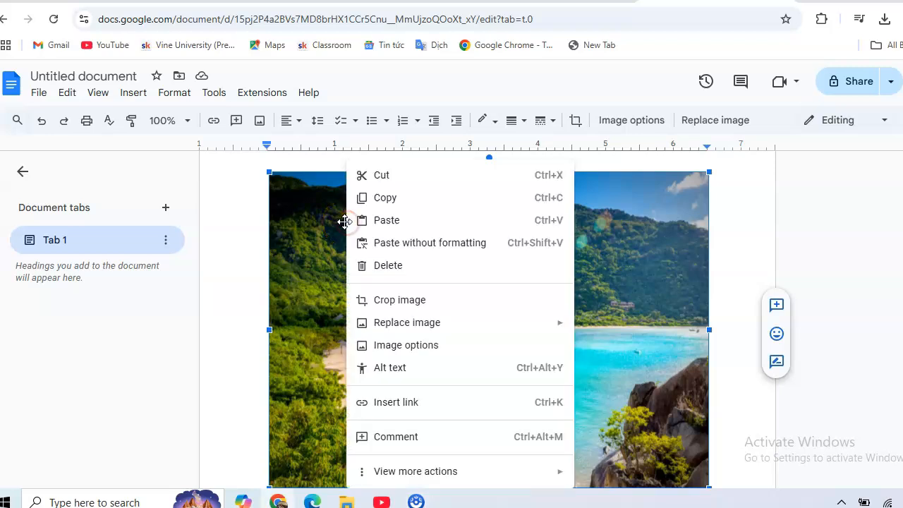
{"action": "left_click", "coordinate": [379, 178]}
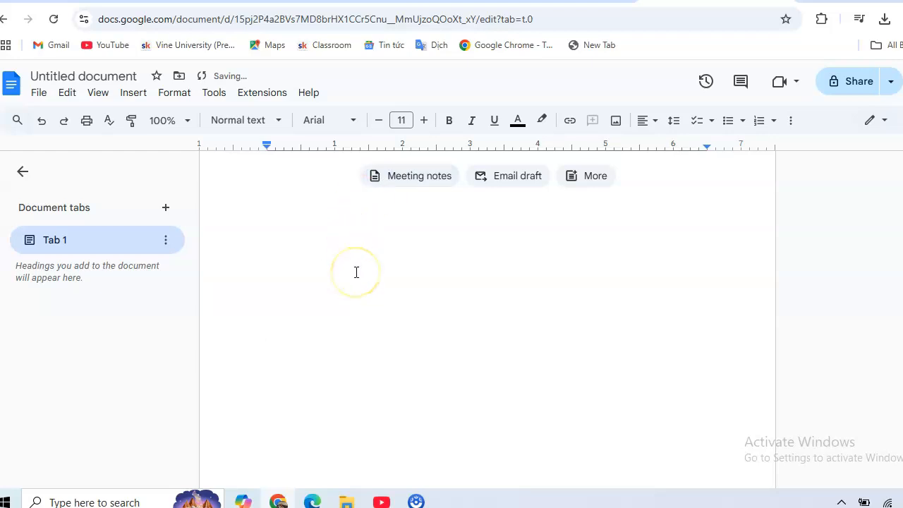
{"action": "left_click", "coordinate": [134, 97]}
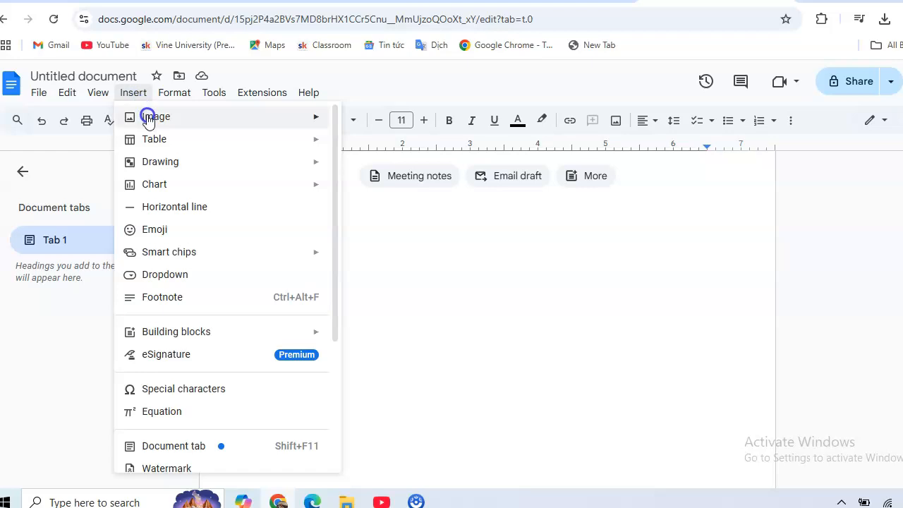
{"action": "mouse_move", "coordinate": [167, 168]}
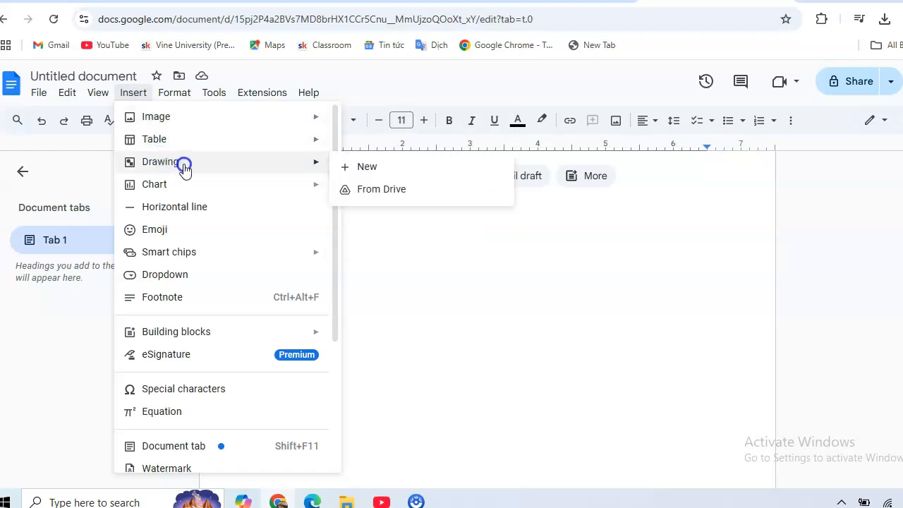
{"action": "left_click", "coordinate": [369, 168]}
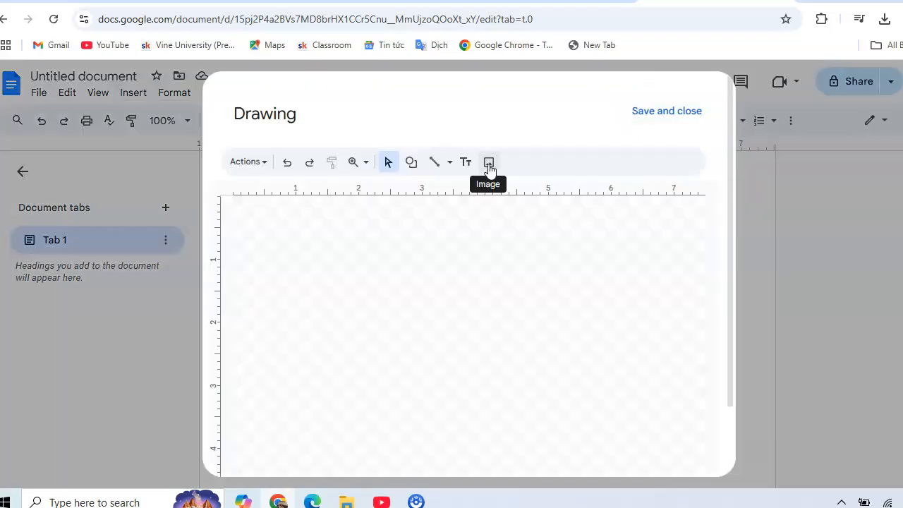
- Upload "Untitled design (4).png" from the Desktop folder into the drawing and nudge it slightly on the canvas
{"action": "left_click", "coordinate": [488, 166]}
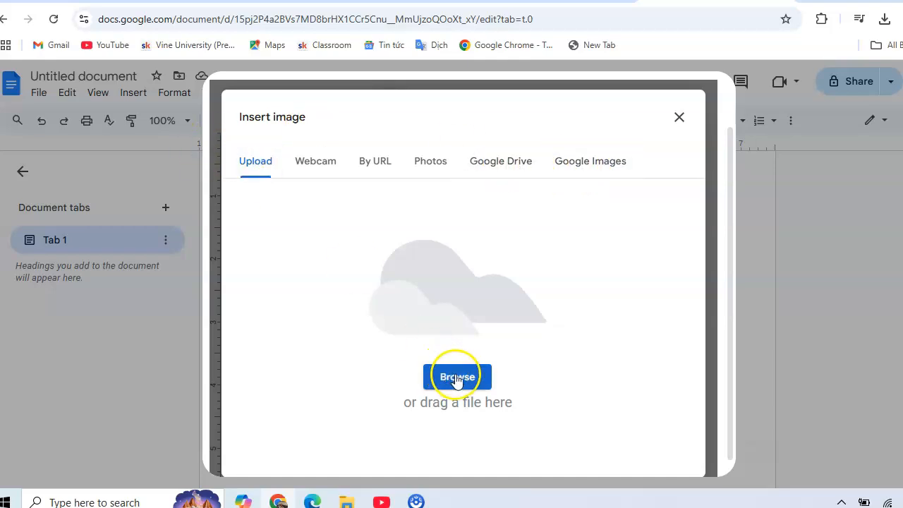
{"action": "left_click", "coordinate": [457, 376]}
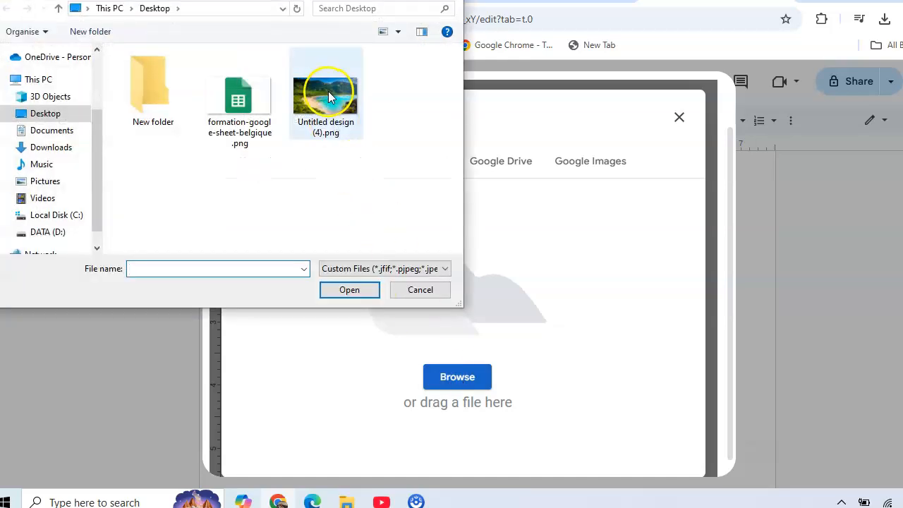
{"action": "double_click", "coordinate": [328, 91]}
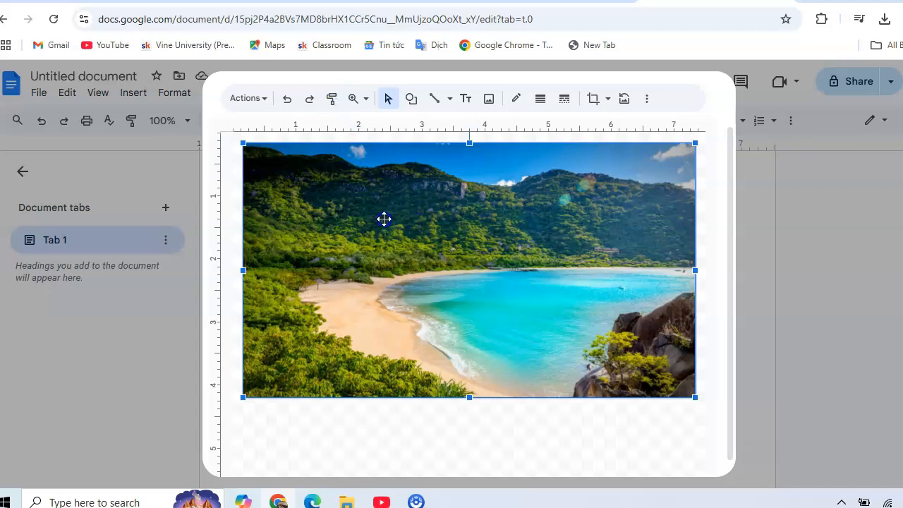
{"action": "left_click_drag", "start_coordinate": [383, 220], "coordinate": [389, 222]}
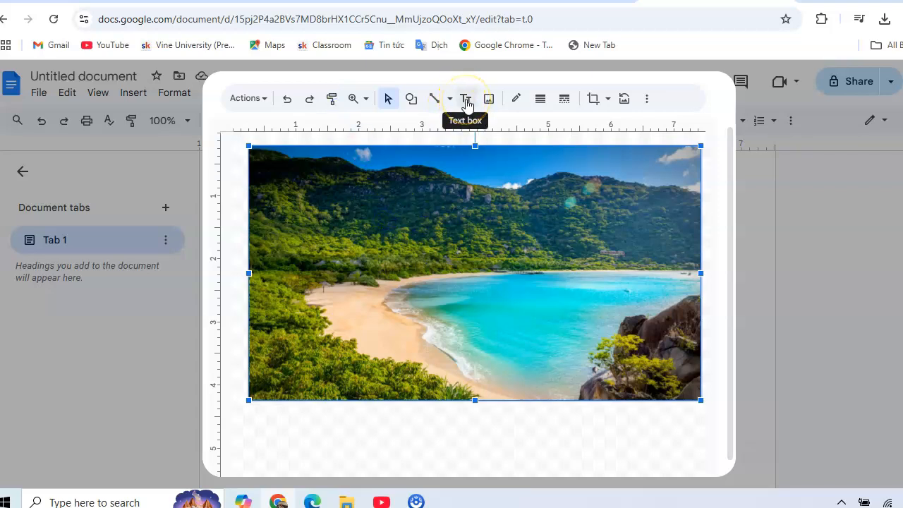
- Add a text box reading "HELLO" over the hills in the image and widen it to about 4.8 inches
{"action": "left_click", "coordinate": [466, 100]}
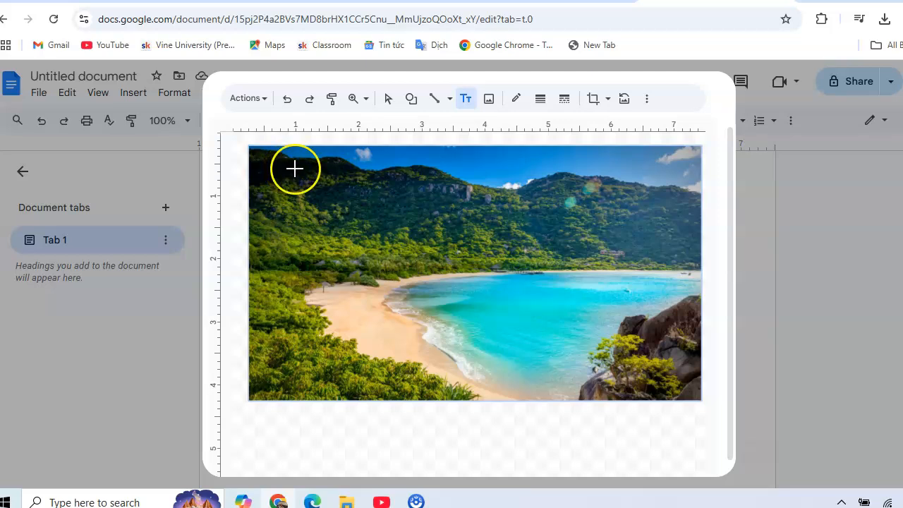
{"action": "left_click_drag", "start_coordinate": [312, 187], "coordinate": [582, 240]}
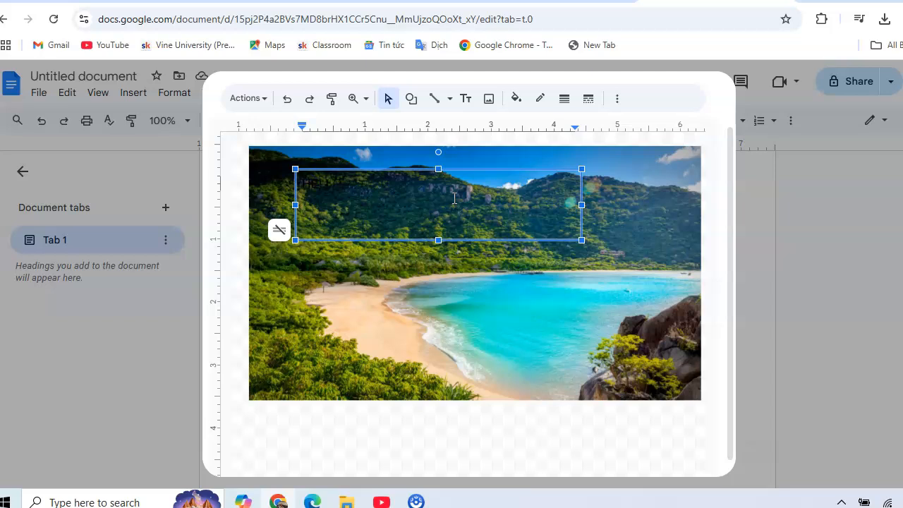
{"action": "triple_click", "coordinate": [353, 184]}
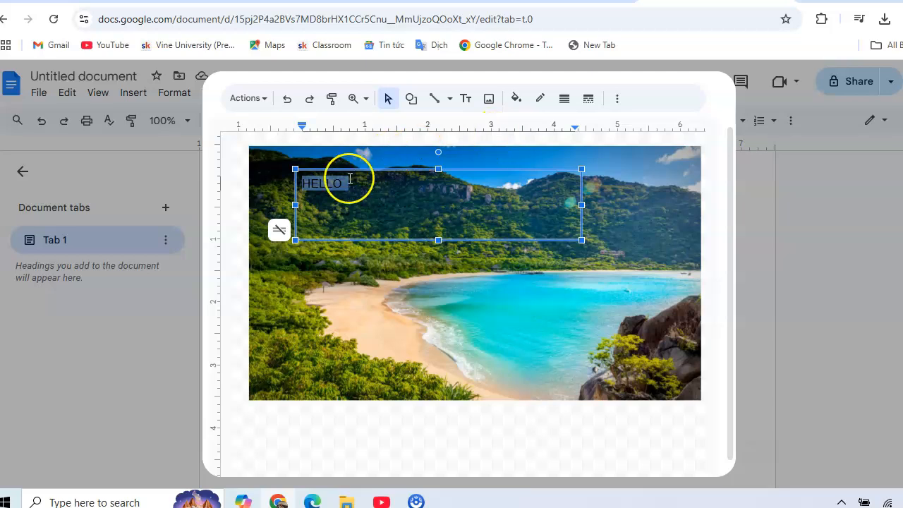
{"action": "left_click_drag", "start_coordinate": [295, 169], "coordinate": [280, 169]}
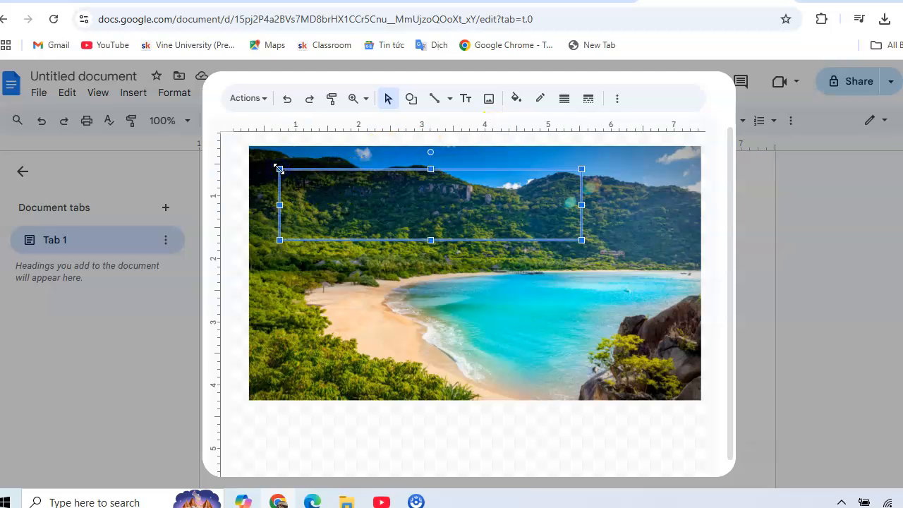
- Increase the font size of the whole "HELLO" text to 39
{"action": "left_click", "coordinate": [617, 99]}
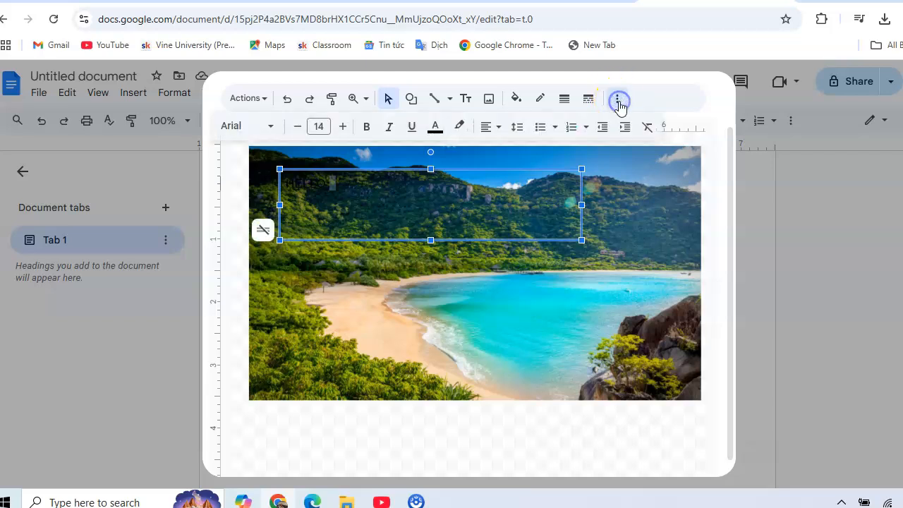
{"action": "left_click", "coordinate": [343, 127]}
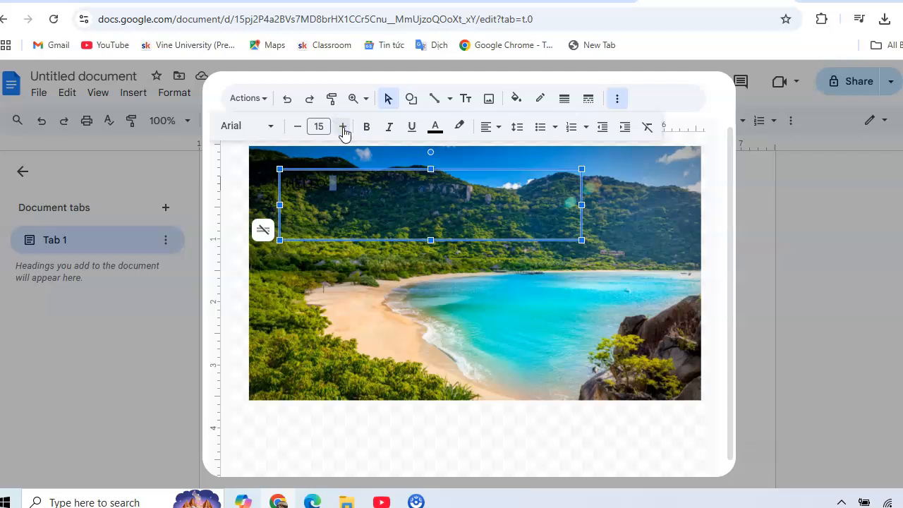
{"action": "left_click", "coordinate": [343, 127]}
{"action": "left_click", "coordinate": [343, 127]}
{"action": "left_click", "coordinate": [343, 127]}
{"action": "left_click", "coordinate": [343, 127]}
{"action": "left_click", "coordinate": [343, 127]}
{"action": "left_click", "coordinate": [343, 127]}
{"action": "left_click", "coordinate": [295, 182]}
{"action": "left_click", "coordinate": [295, 182]}
{"action": "left_click_drag", "start_coordinate": [283, 182], "coordinate": [328, 183]}
{"action": "left_click", "coordinate": [289, 182]}
{"action": "left_click", "coordinate": [343, 127]}
{"action": "left_click", "coordinate": [343, 127]}
{"action": "left_click", "coordinate": [342, 127]}
{"action": "left_click", "coordinate": [343, 127]}
{"action": "left_click", "coordinate": [342, 127]}
{"action": "left_click", "coordinate": [343, 127]}
{"action": "left_click", "coordinate": [343, 127]}
{"action": "left_click", "coordinate": [343, 127]}
{"action": "left_click", "coordinate": [342, 127]}
{"action": "left_click", "coordinate": [343, 127]}
{"action": "left_click", "coordinate": [343, 127]}
{"action": "left_click", "coordinate": [343, 127]}
{"action": "left_click", "coordinate": [343, 127]}
{"action": "left_click", "coordinate": [342, 127]}
{"action": "left_click", "coordinate": [343, 127]}
{"action": "left_click", "coordinate": [343, 127]}
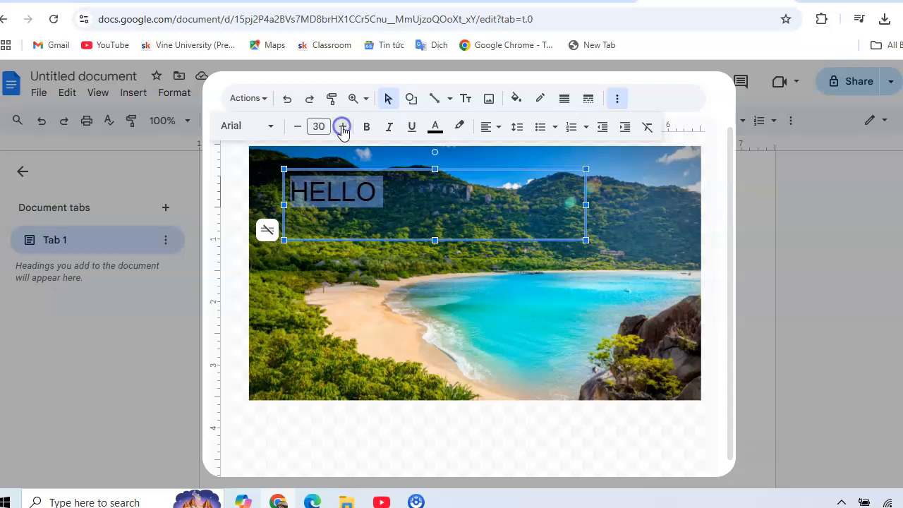
{"action": "left_click", "coordinate": [343, 127]}
{"action": "left_click", "coordinate": [343, 127]}
{"action": "left_click", "coordinate": [342, 127]}
{"action": "left_click", "coordinate": [342, 127]}
{"action": "left_click", "coordinate": [343, 127]}
{"action": "left_click", "coordinate": [342, 127]}
{"action": "left_click", "coordinate": [343, 127]}
{"action": "left_click", "coordinate": [342, 127]}
{"action": "left_click", "coordinate": [343, 127]}
- Make the "HELLO" text bold and colour it blue
{"action": "left_click", "coordinate": [366, 127]}
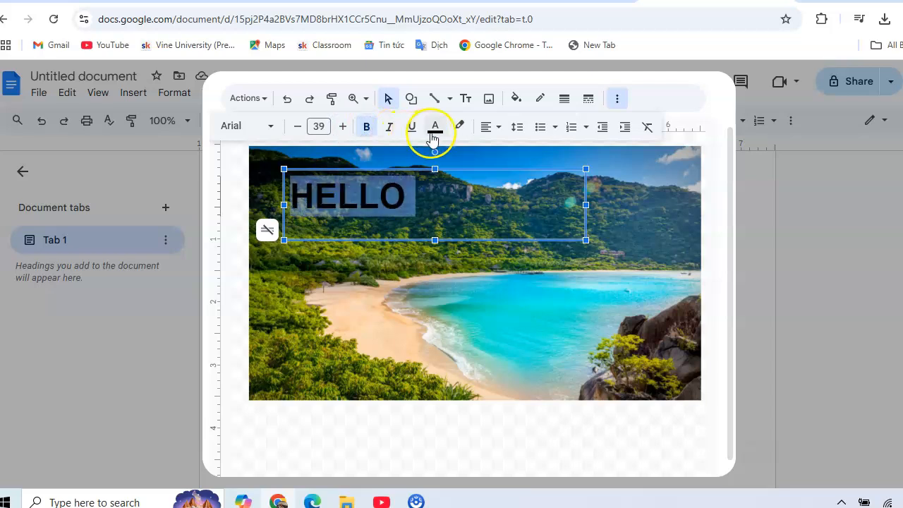
{"action": "left_click", "coordinate": [437, 130]}
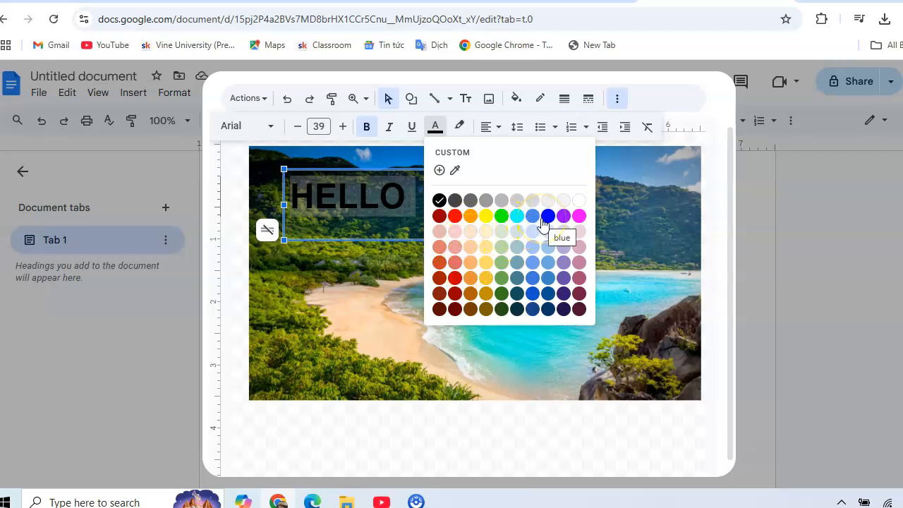
{"action": "left_click", "coordinate": [547, 223]}
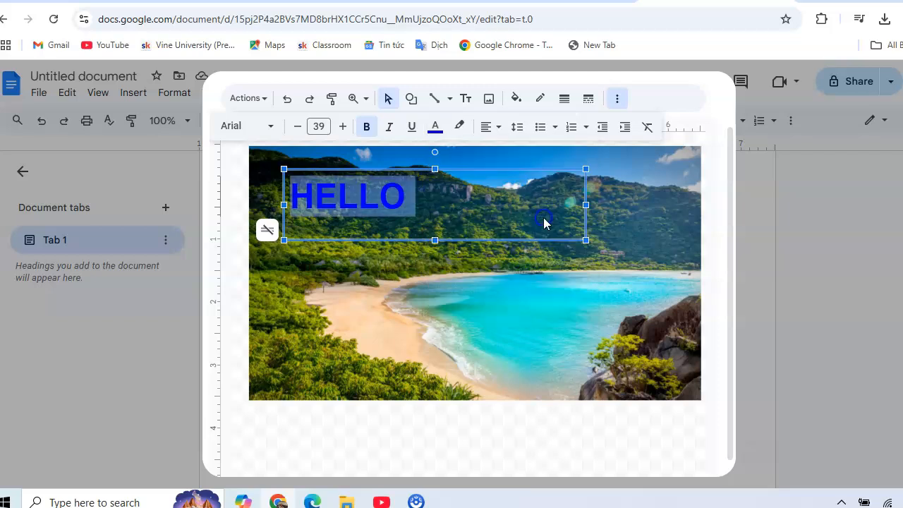
{"action": "left_click", "coordinate": [483, 305]}
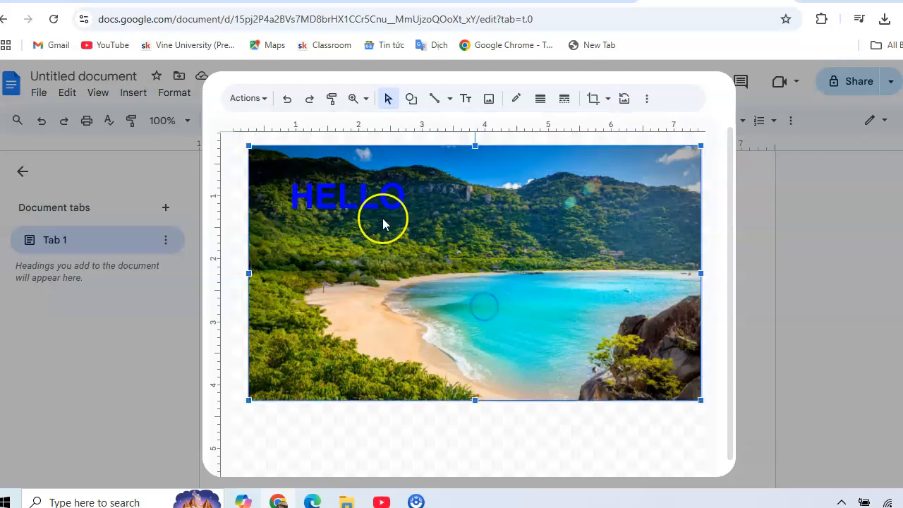
- Move the "HELLO" text box down from the hills so the word sits over the turquoise water
{"action": "left_click", "coordinate": [360, 190]}
{"action": "left_click", "coordinate": [311, 167]}
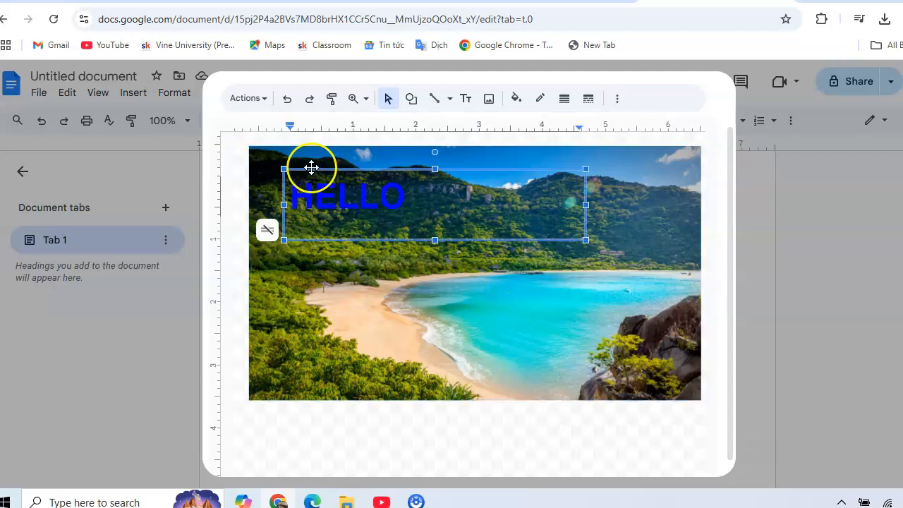
{"action": "left_click_drag", "start_coordinate": [311, 167], "coordinate": [416, 272]}
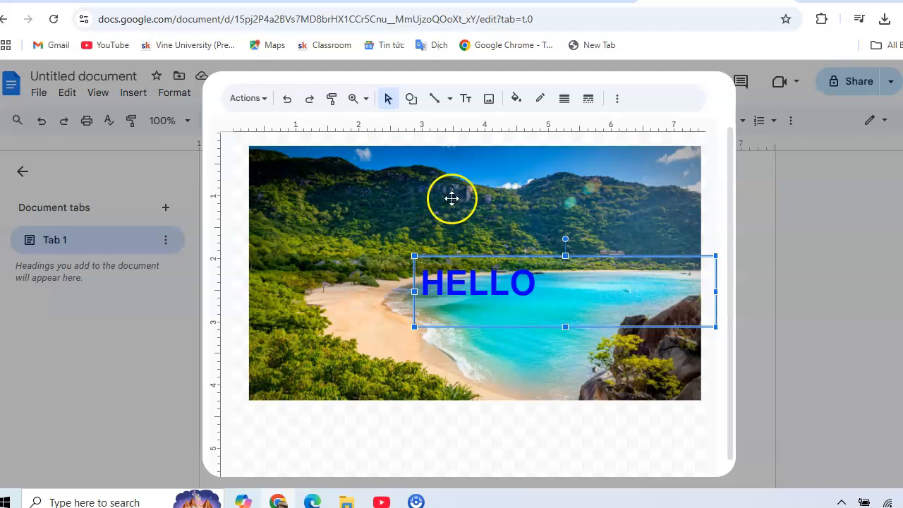
- Save the drawing with the captioned beach image and close the drawing editor
{"action": "left_click", "coordinate": [618, 105]}
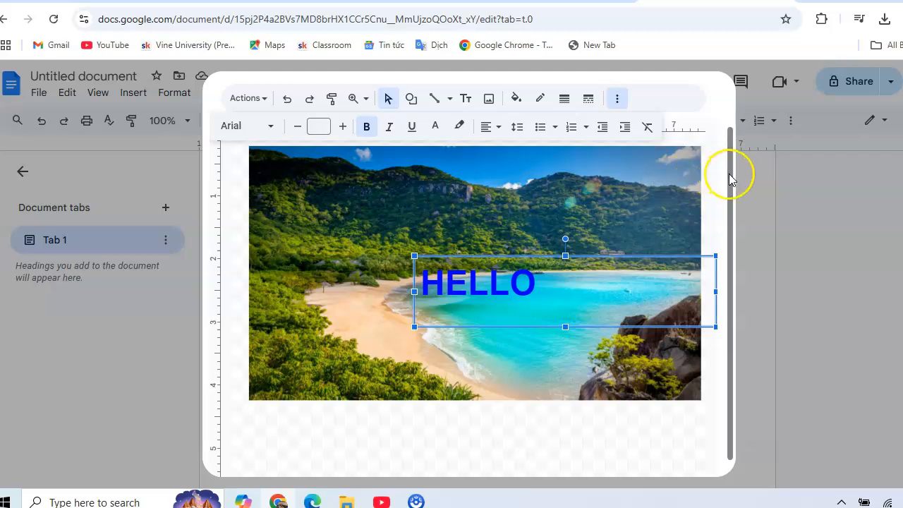
{"action": "scroll", "coordinate": [729, 175], "scroll_direction": "down", "scroll_amount": 1}
{"action": "scroll", "coordinate": [730, 179], "scroll_direction": "up", "scroll_amount": 2}
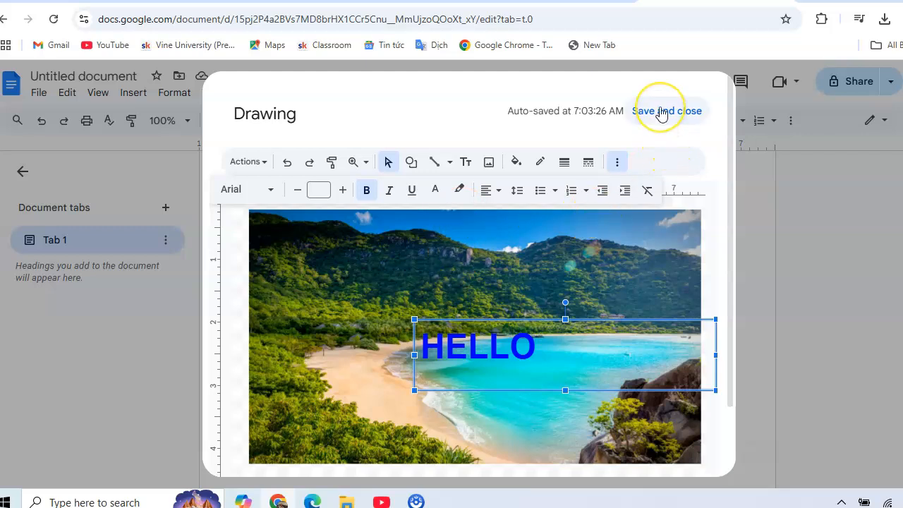
{"action": "left_click", "coordinate": [660, 113]}
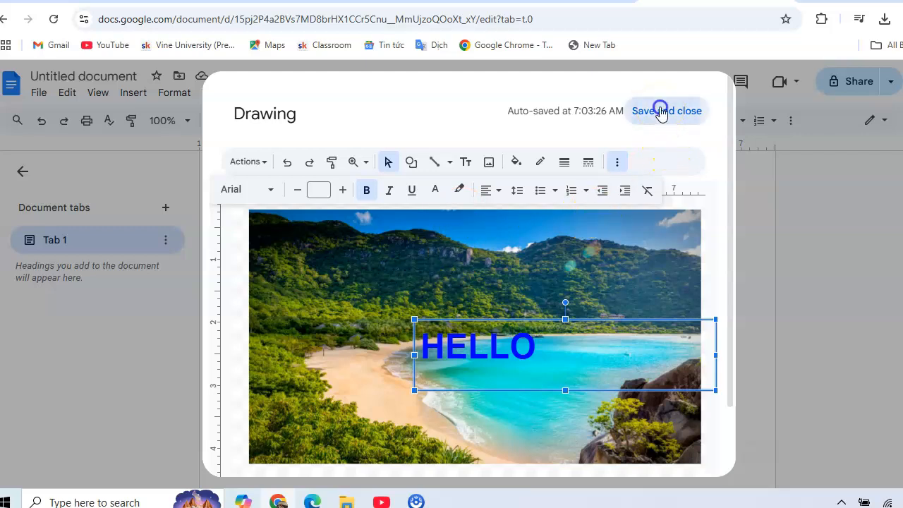